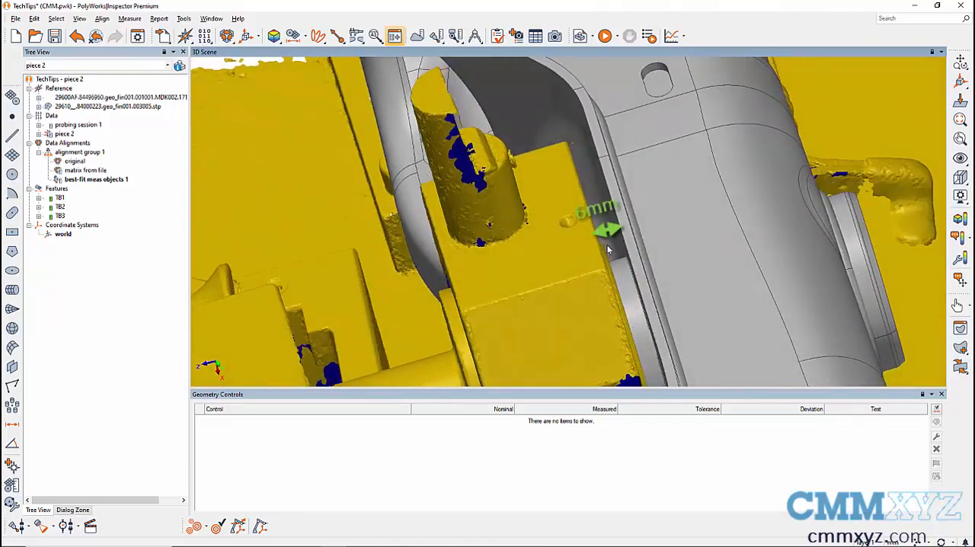
Step: Anchor a surface comparison point on the grey CAD part's side facing the yellow block, linked to the closest reference object, without extracting it
click(344, 43)
click(339, 61)
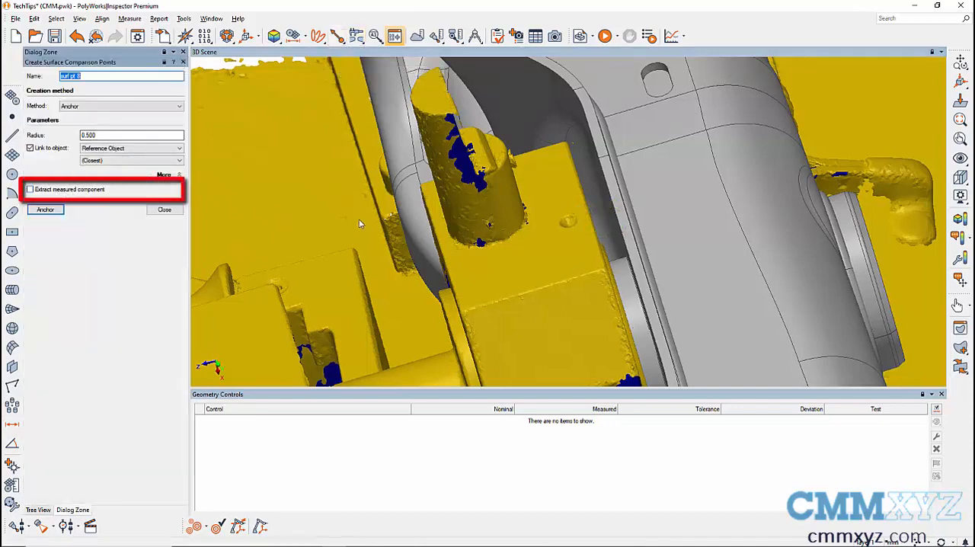
mouse_move(559, 227)
middle_down()
mouse_move(576, 222)
mouse_move(575, 239)
middle_up()
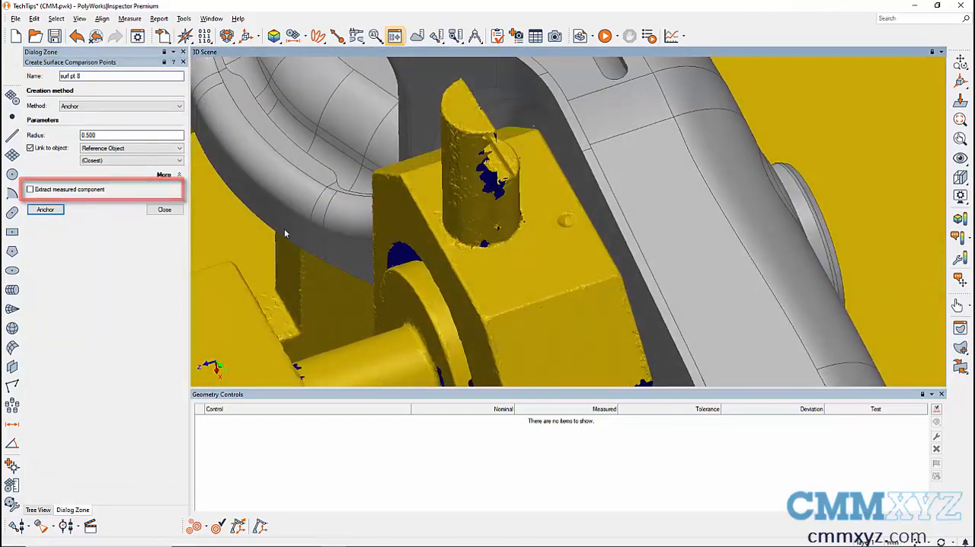
click(45, 209)
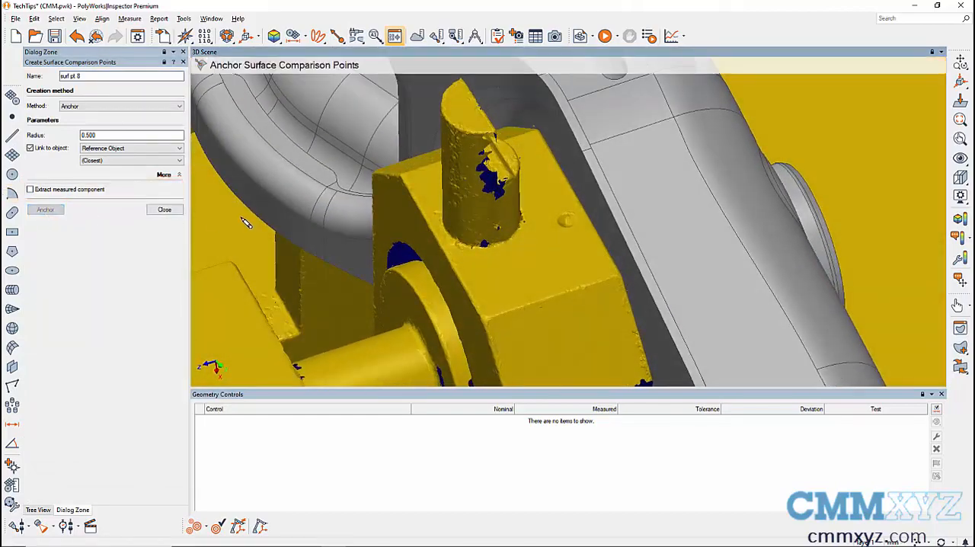
click(599, 236)
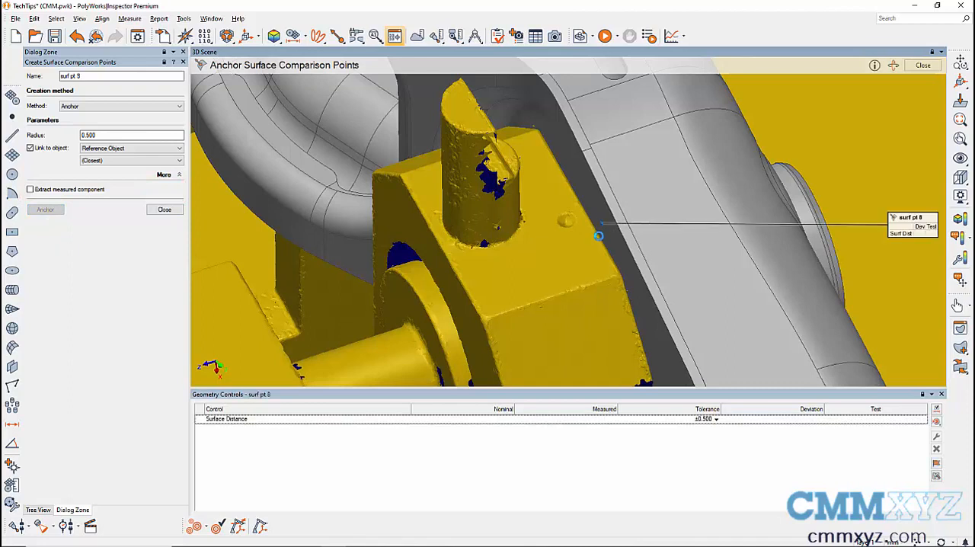
click(168, 211)
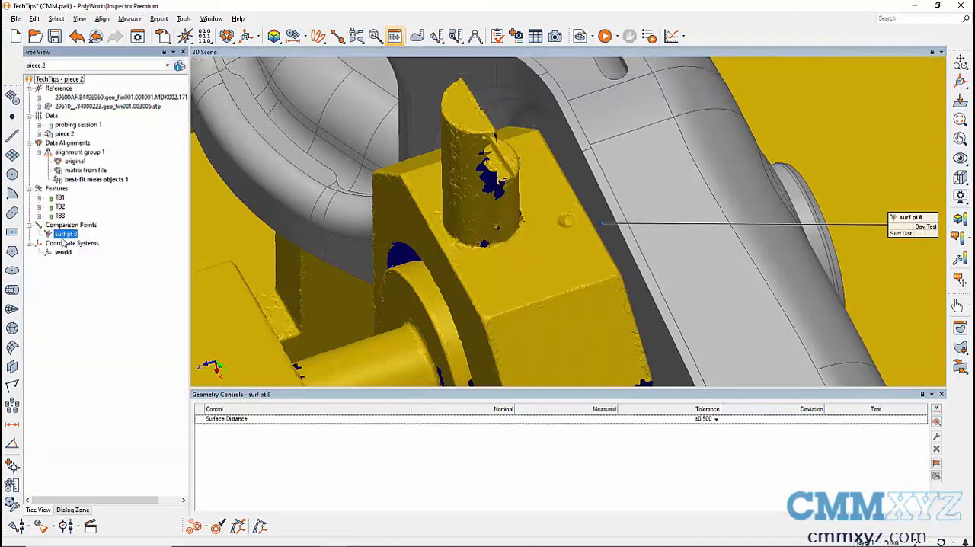
Step: Invert the orientation of comparison point surf pt 8, accepting removal of its reference link
right_click(66, 237)
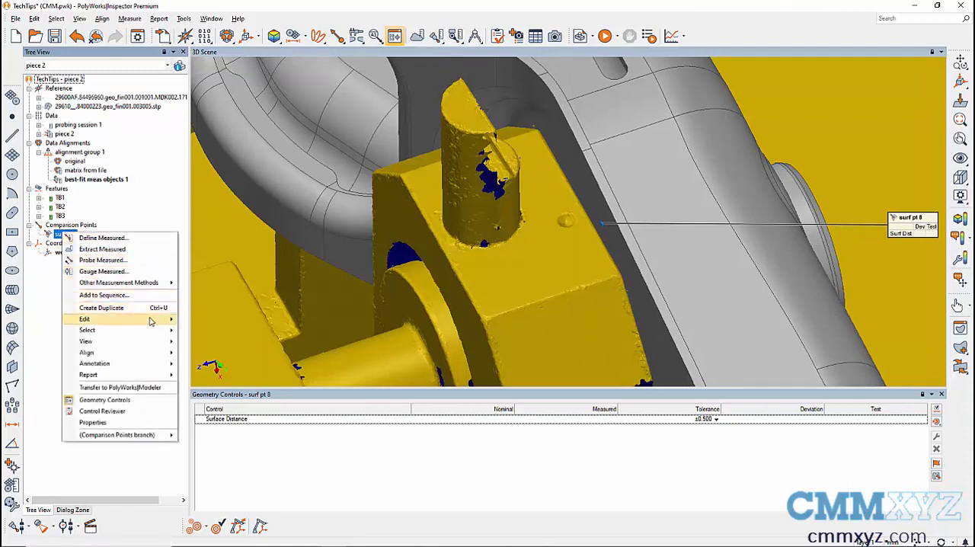
mouse_move(151, 322)
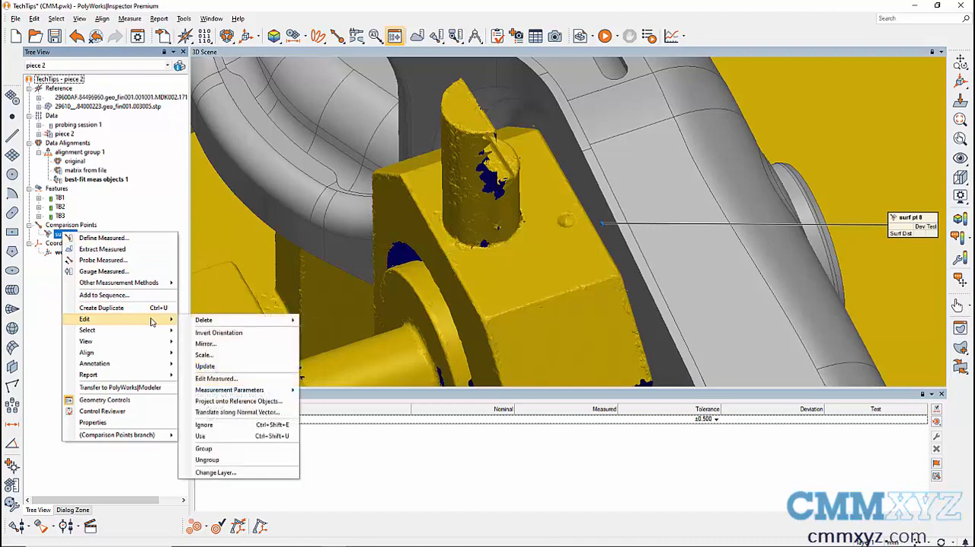
click(218, 333)
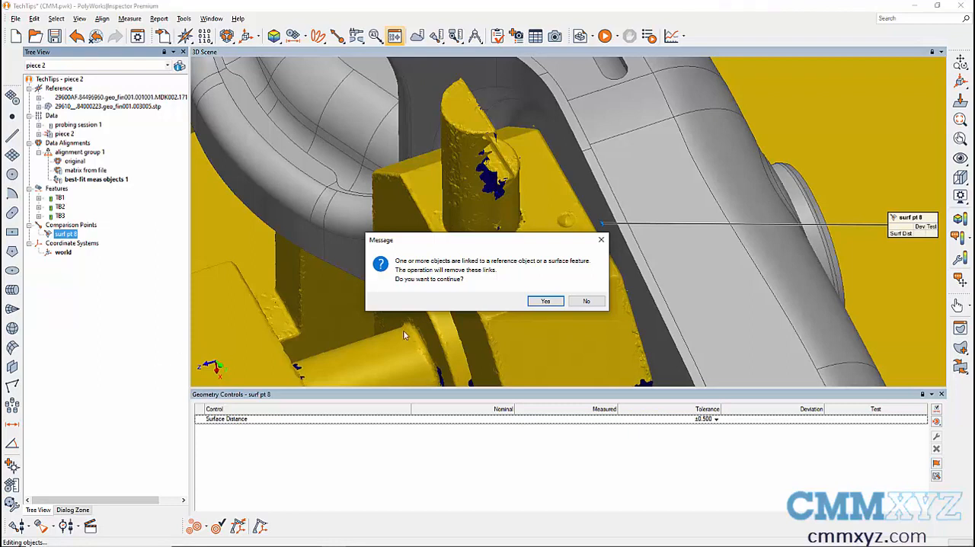
click(548, 301)
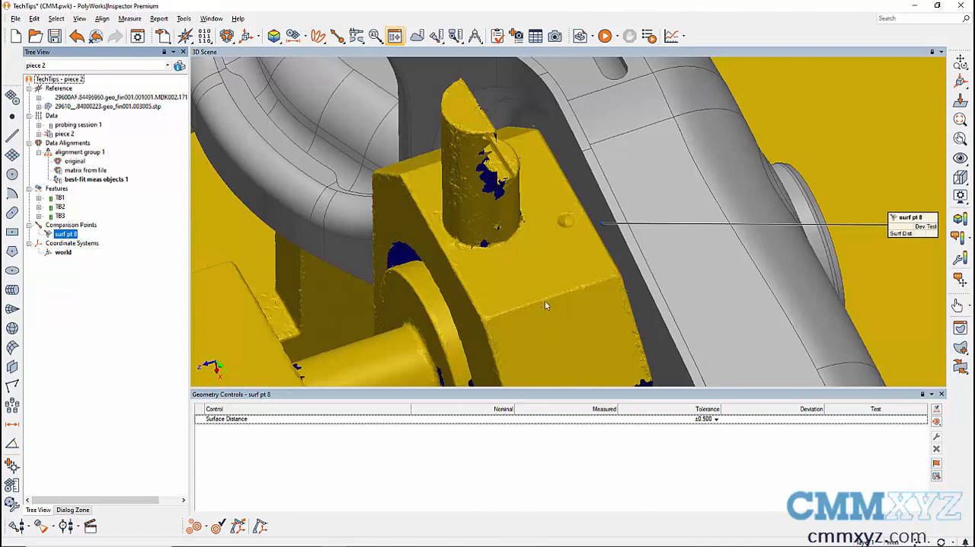
Step: Set surf pt 8's measurement method to Extract, with a nominal surface offset of -6 mm from the comparison point disc
right_click(76, 237)
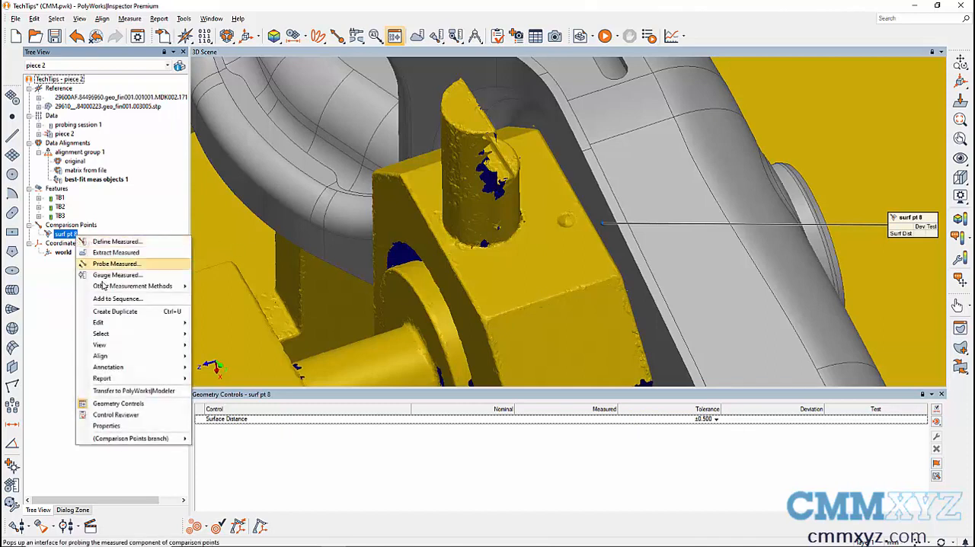
click(139, 426)
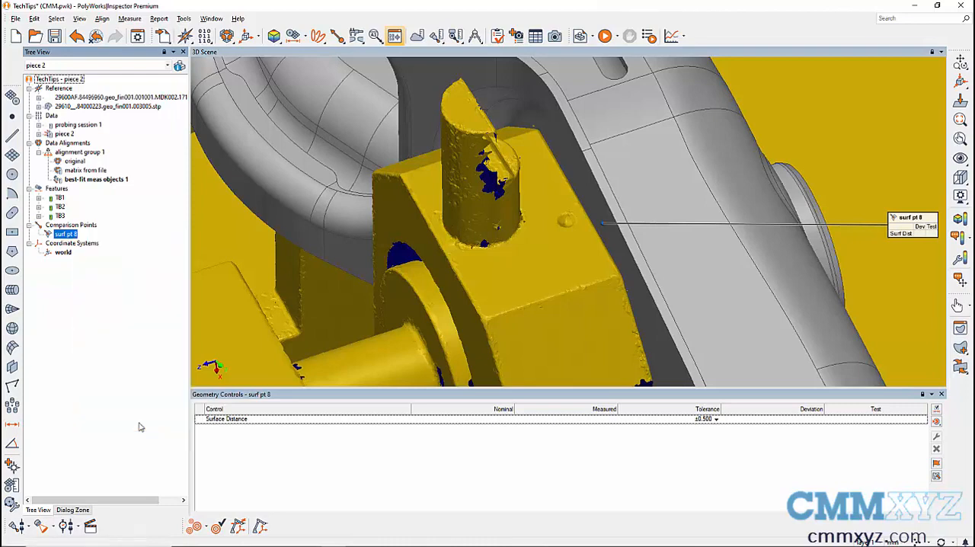
click(118, 134)
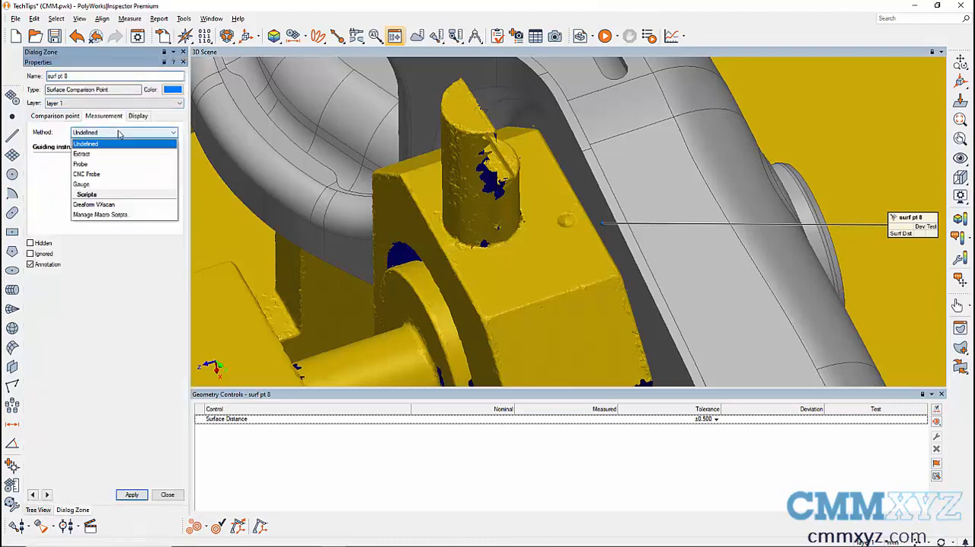
click(111, 154)
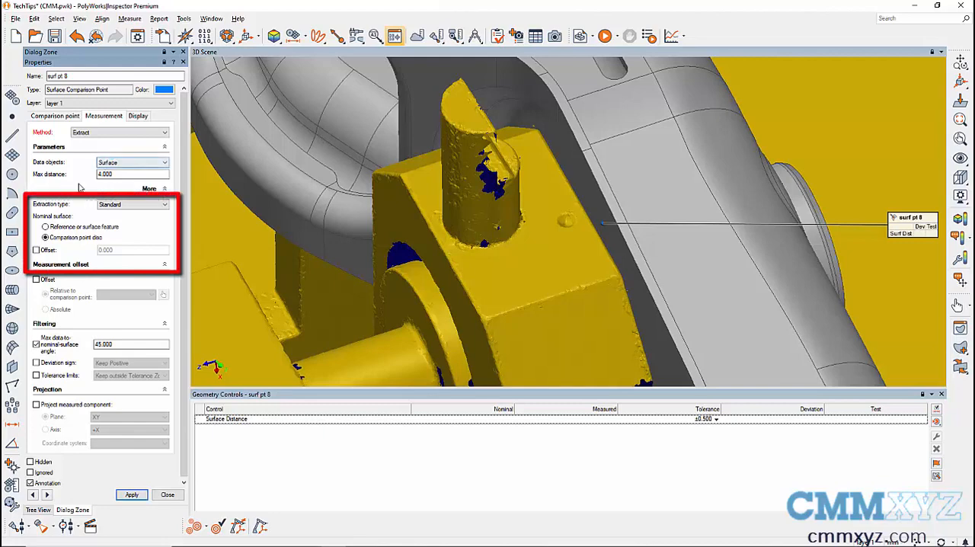
click(36, 250)
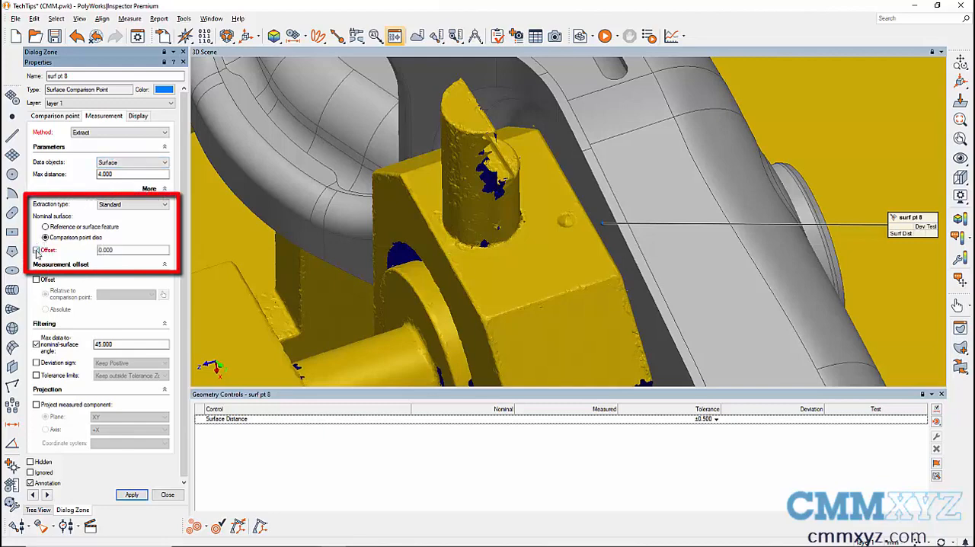
mouse_move(585, 232)
mouse_down()
mouse_move(564, 234)
mouse_move(581, 234)
mouse_up()
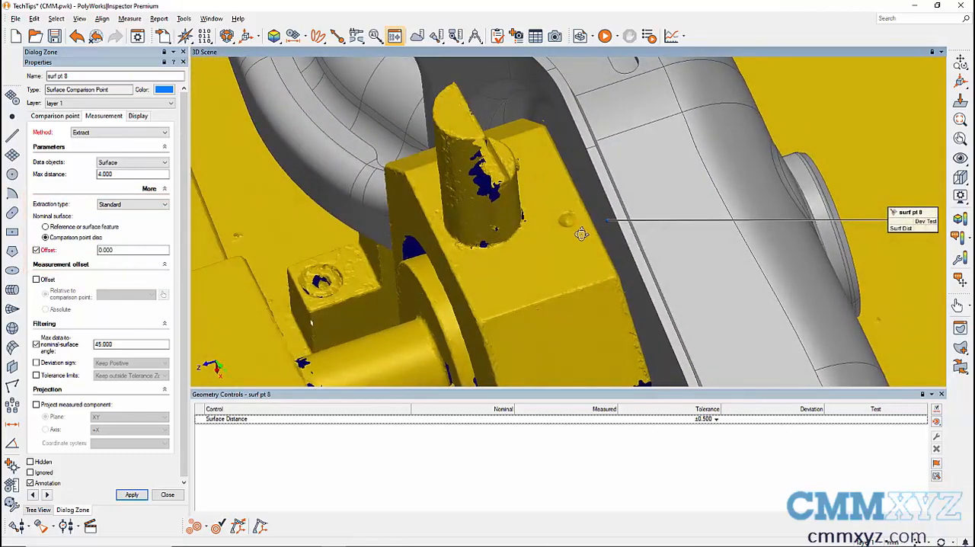
click(110, 250)
double_click(110, 250)
key(BackSpace)
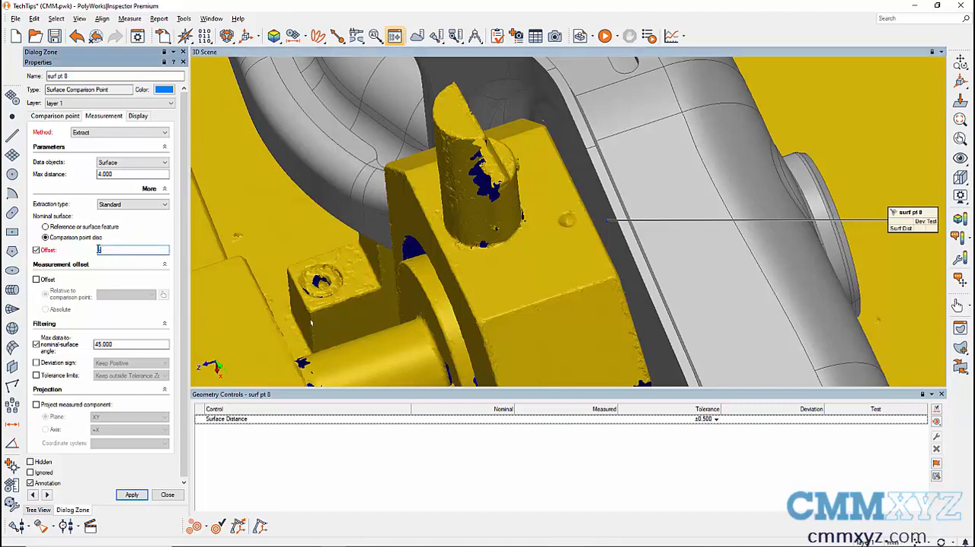
text(5)
click(144, 496)
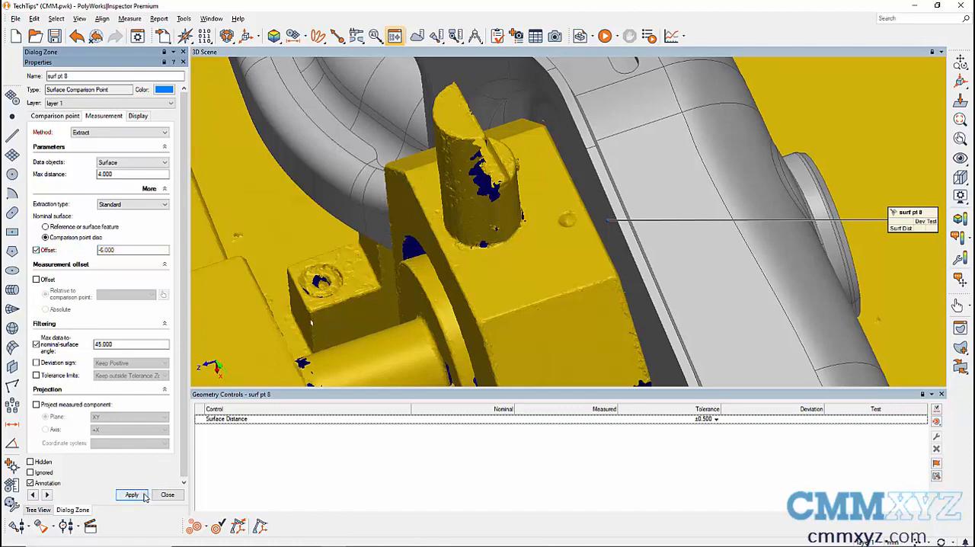
click(168, 495)
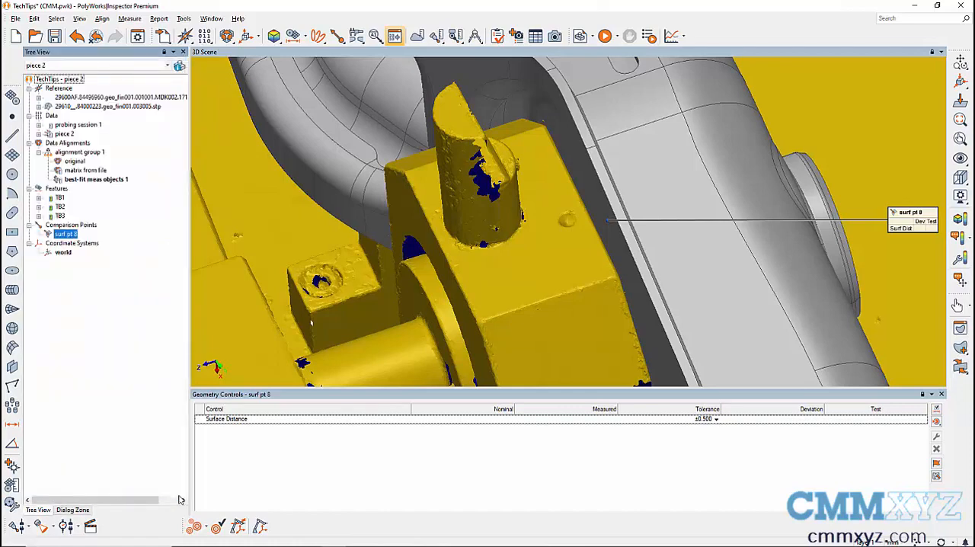
Step: Extract the measured component of comparison point surf pt 8
right_click(68, 233)
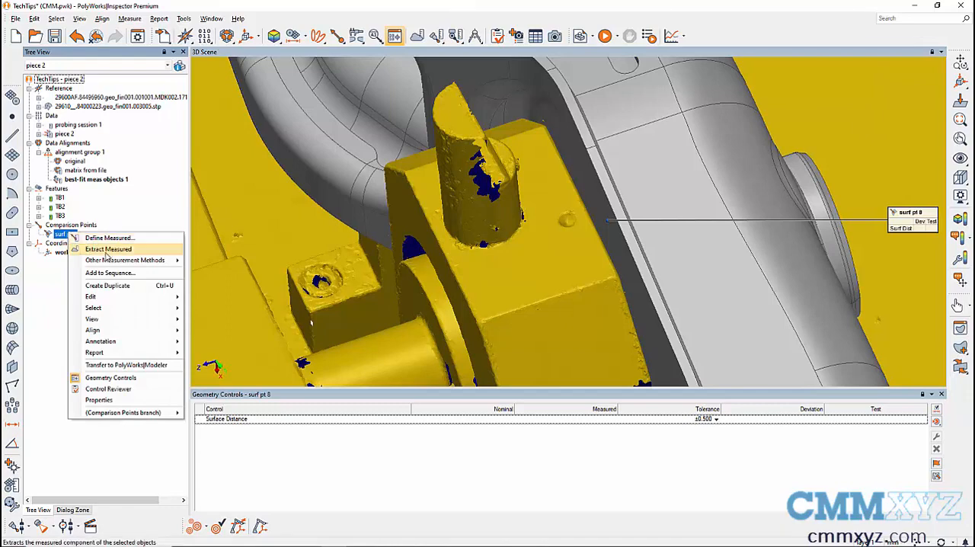
click(106, 249)
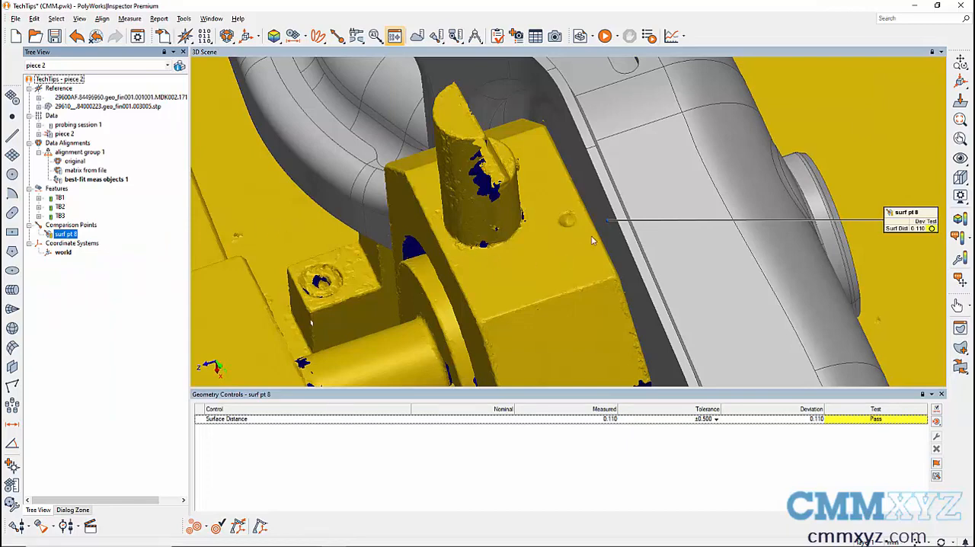
drag(593, 241, 572, 240)
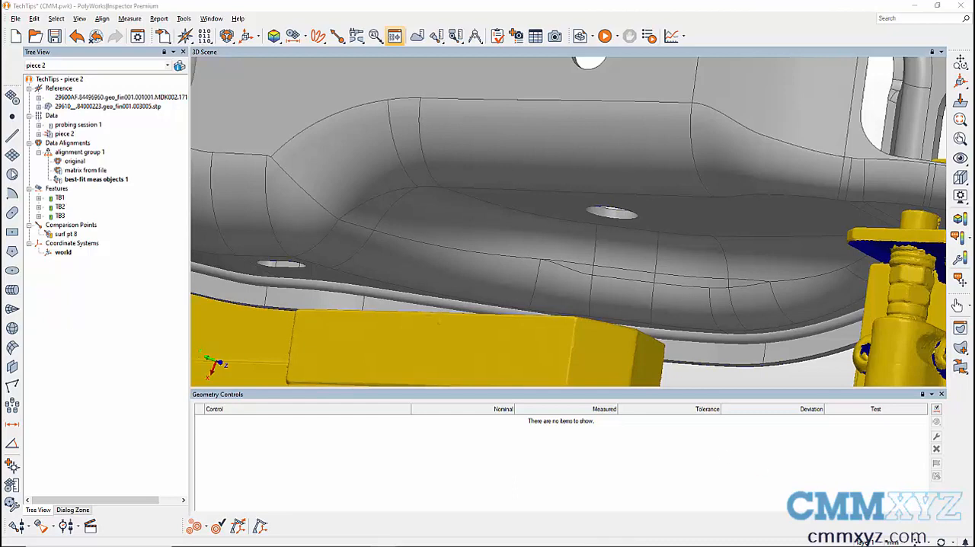
Step: Create a circle feature picked on the CAD model from the round hole above the yellow fixture block
click(13, 175)
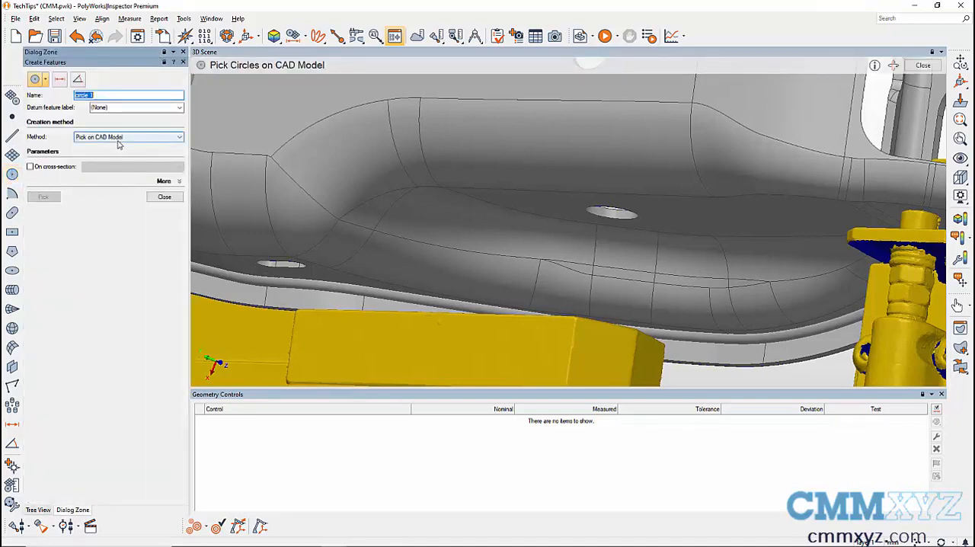
click(639, 222)
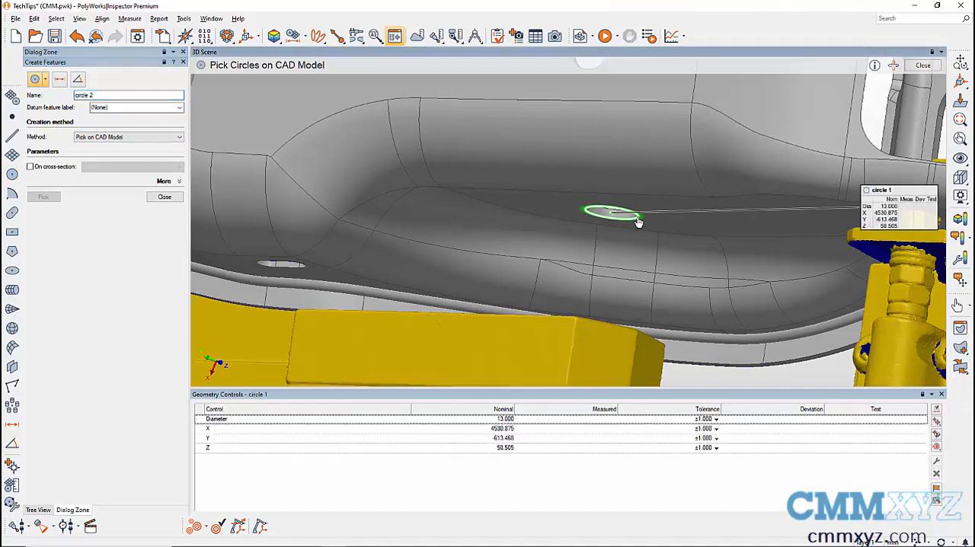
click(164, 198)
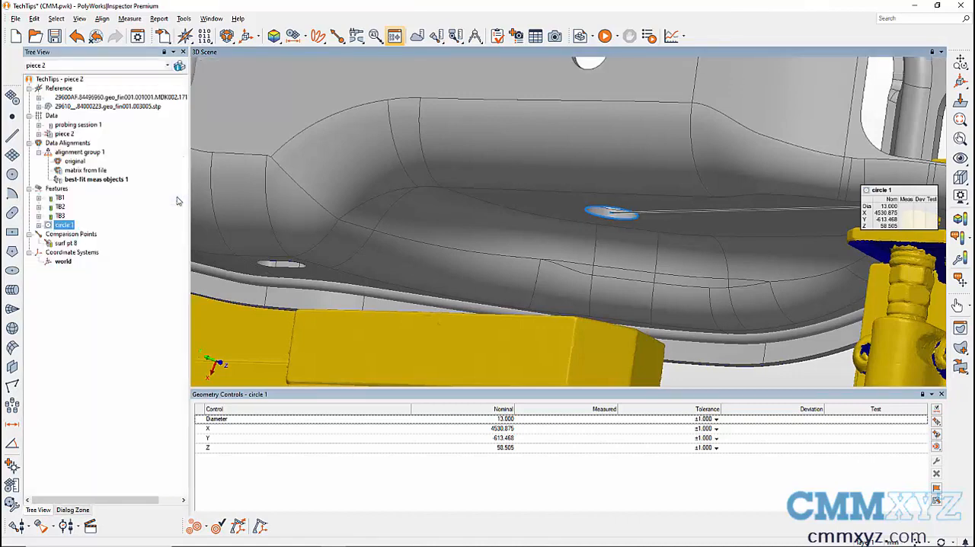
Step: Invert the axis orientation of circle 1, leaving its in-space orientation uninverted
right_click(66, 226)
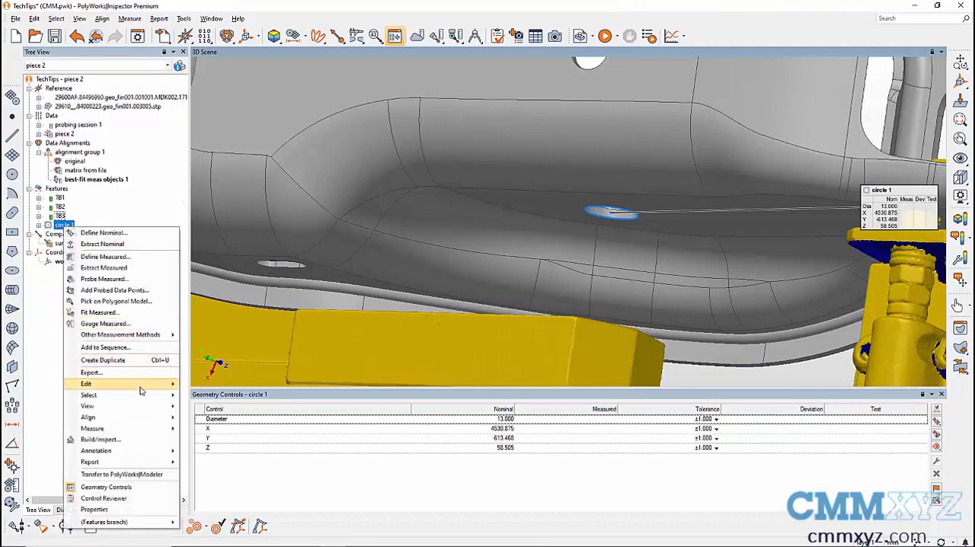
mouse_move(142, 384)
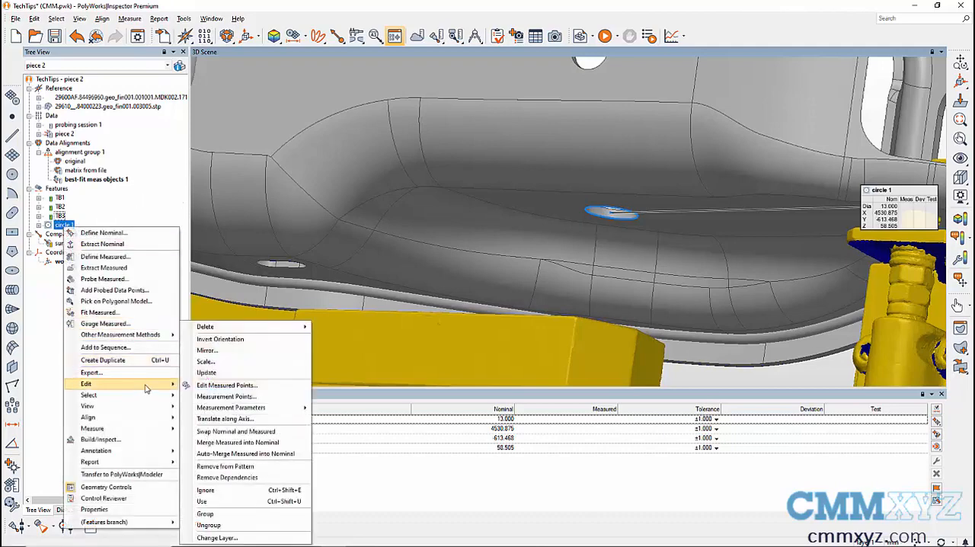
click(234, 340)
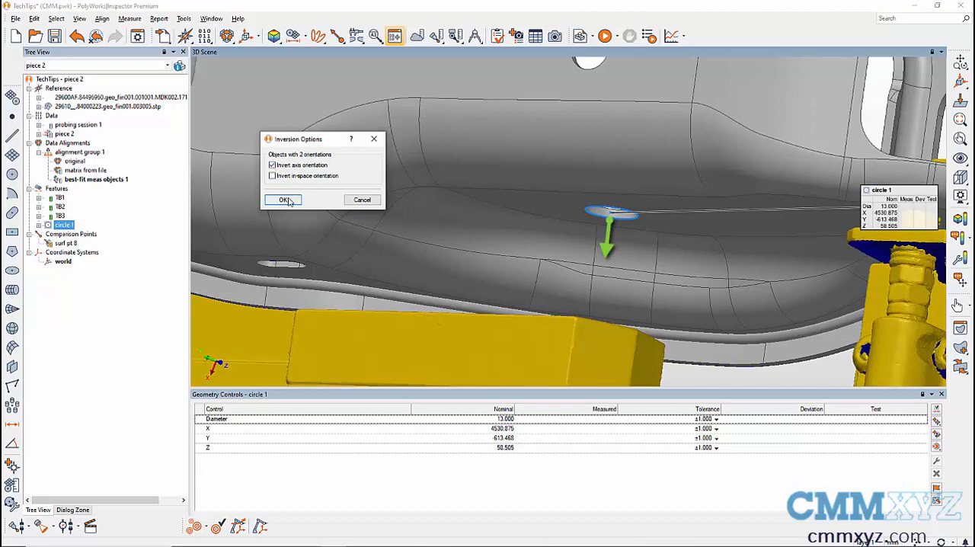
click(284, 200)
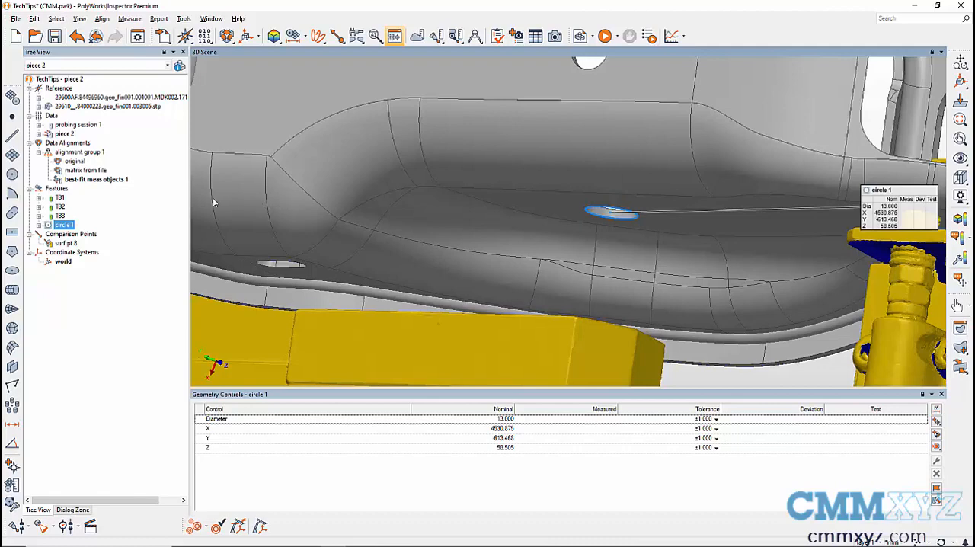
Step: Translate circle 1 along its axis by -33 mm and check its position at the fixture block's hole
right_click(68, 226)
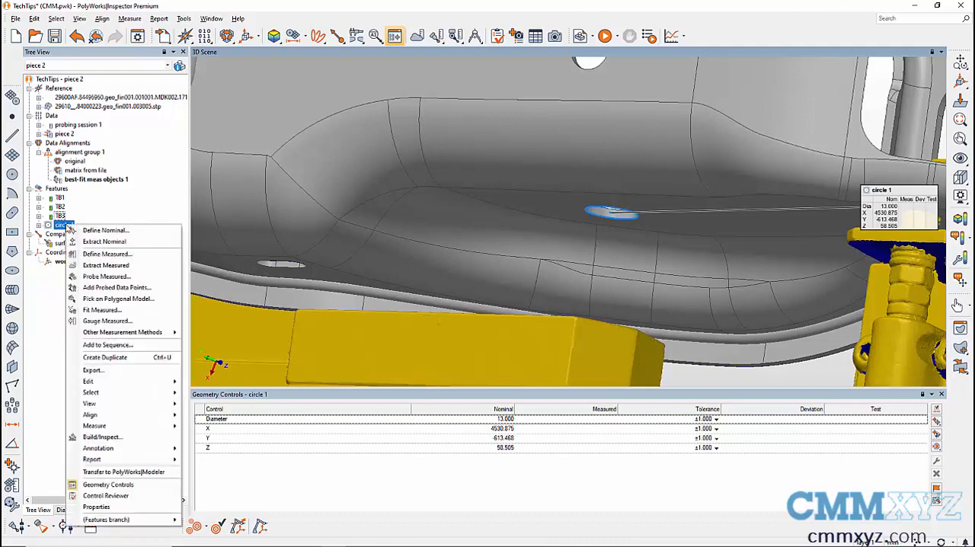
mouse_move(156, 381)
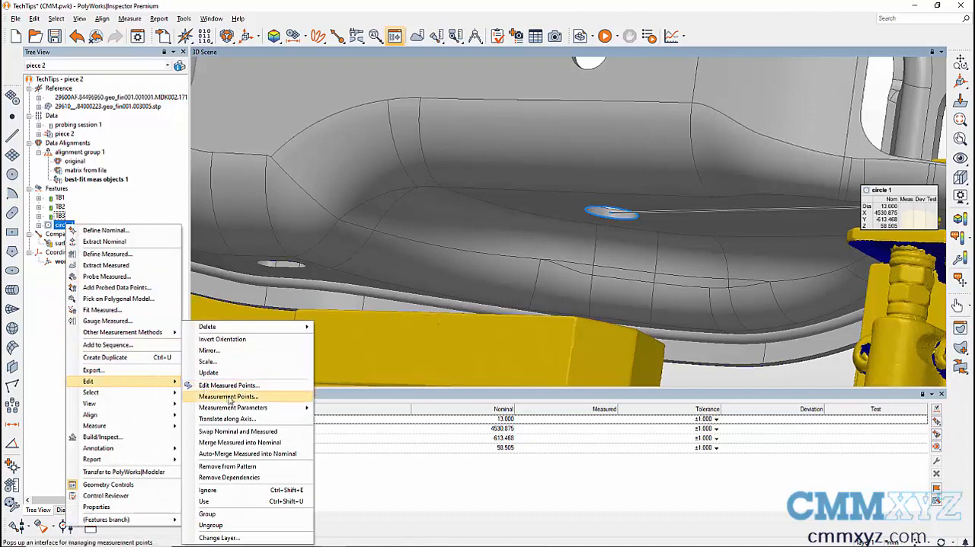
click(277, 421)
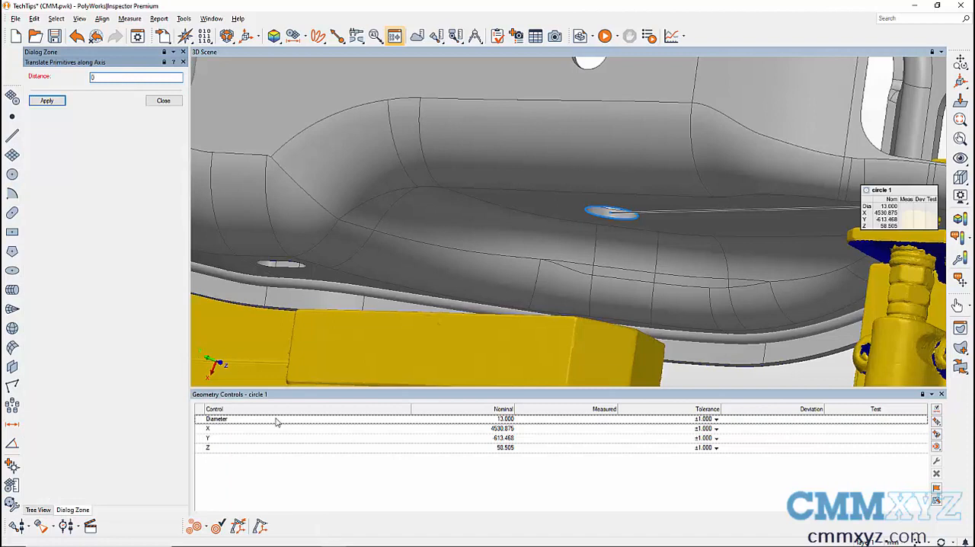
double_click(91, 79)
text(38)
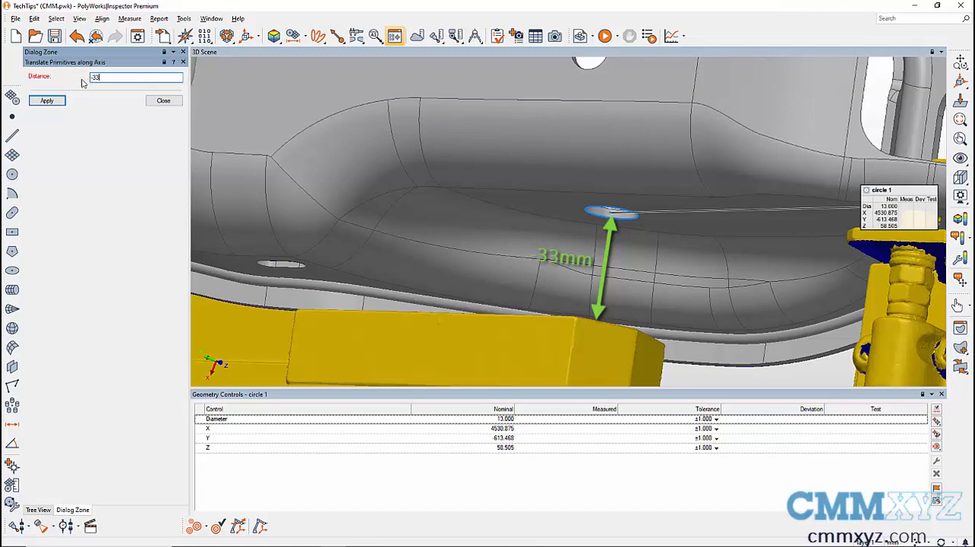
text(-)
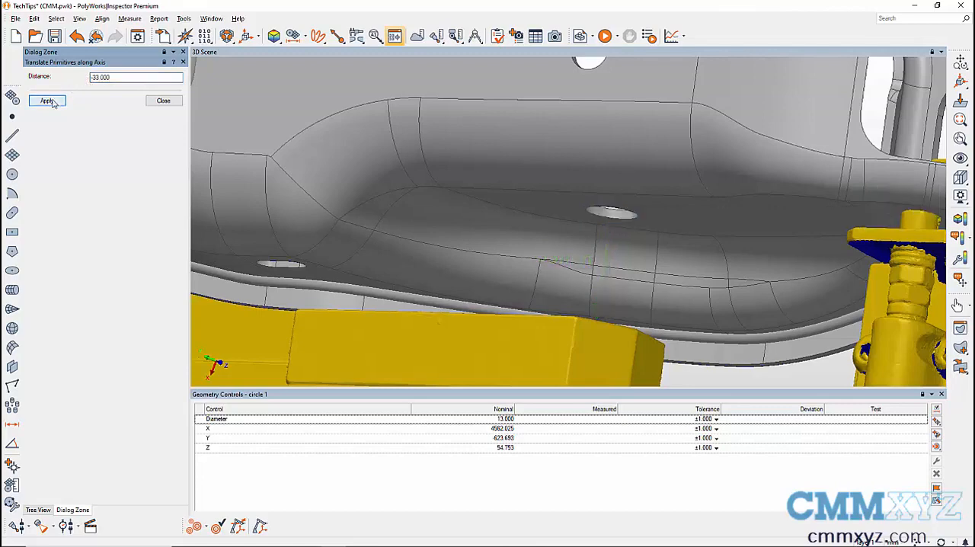
drag(534, 239, 529, 272)
scroll(553, 227, down, 3)
scroll(553, 226, down, 2)
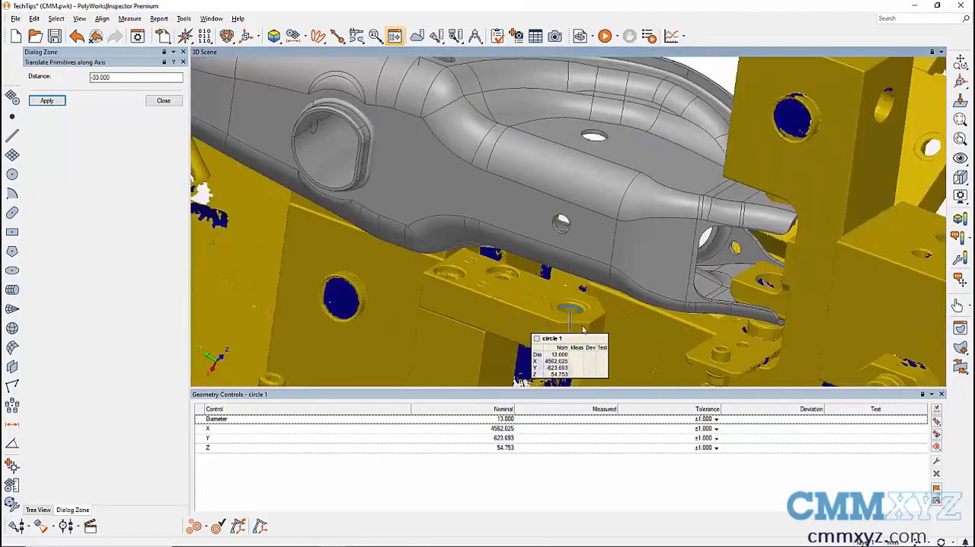
scroll(581, 324, up, 4)
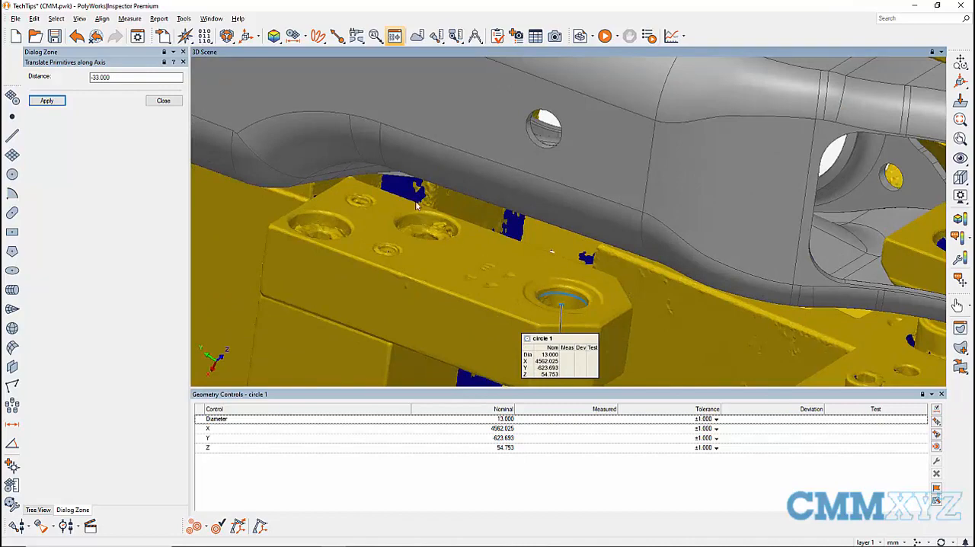
click(163, 100)
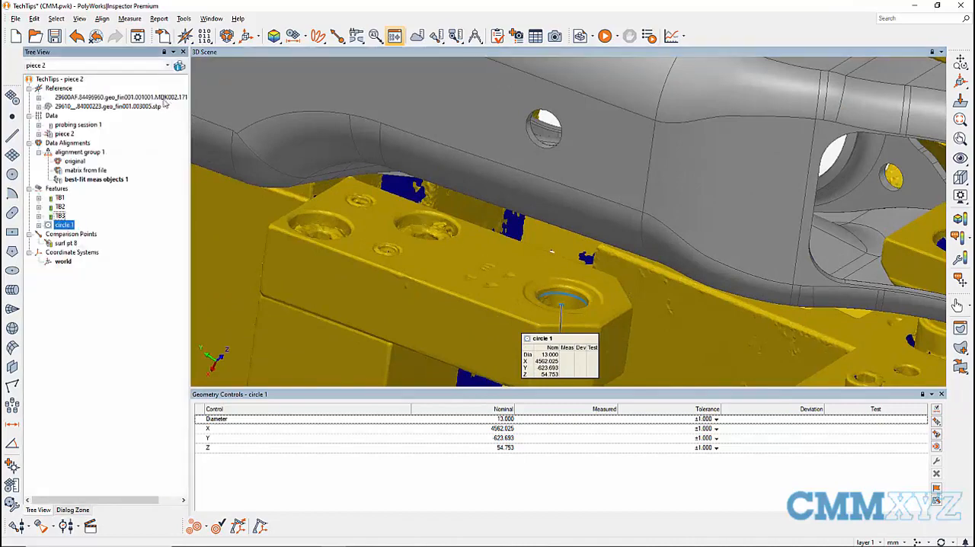
Step: Extract the measured component of circle 1 and review its diameter, X, Y and Z controls
right_click(74, 226)
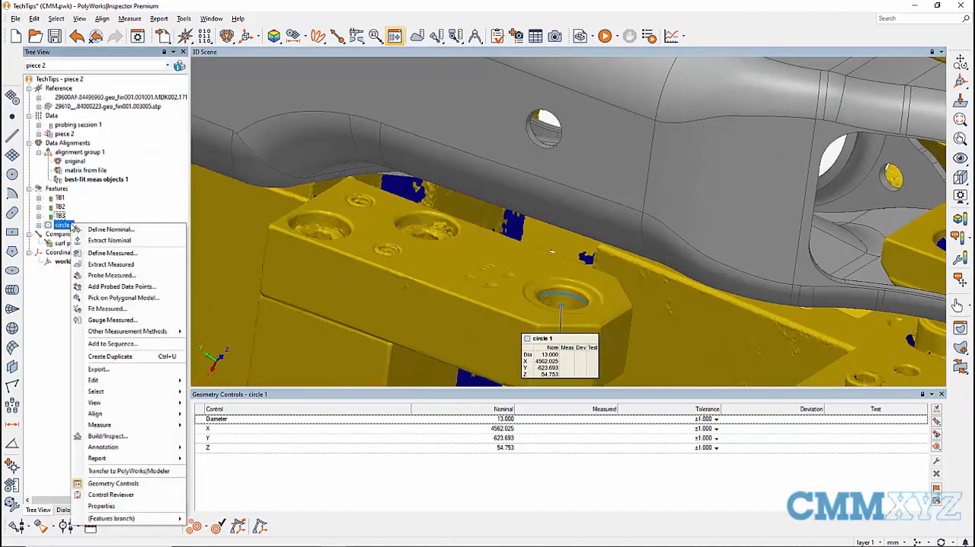
click(110, 264)
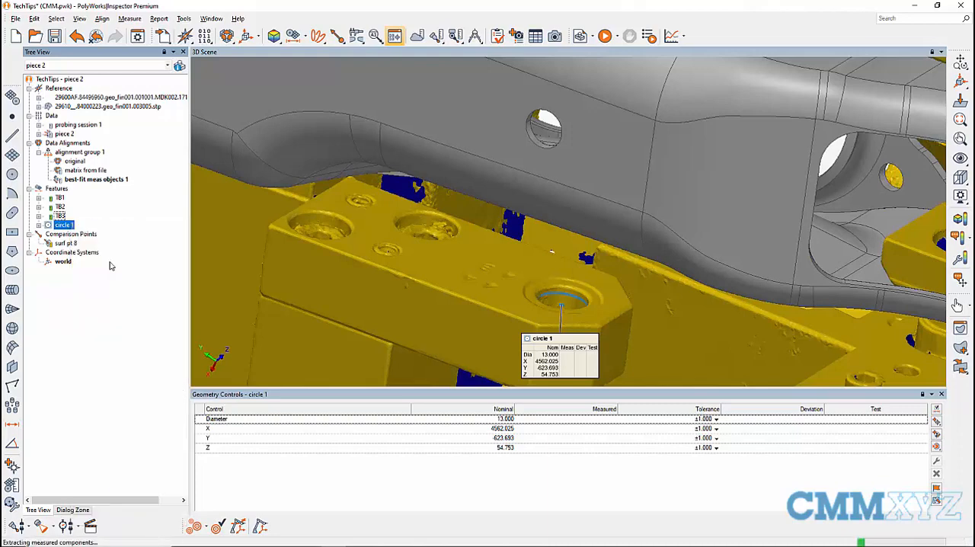
click(211, 422)
click(213, 438)
click(222, 454)
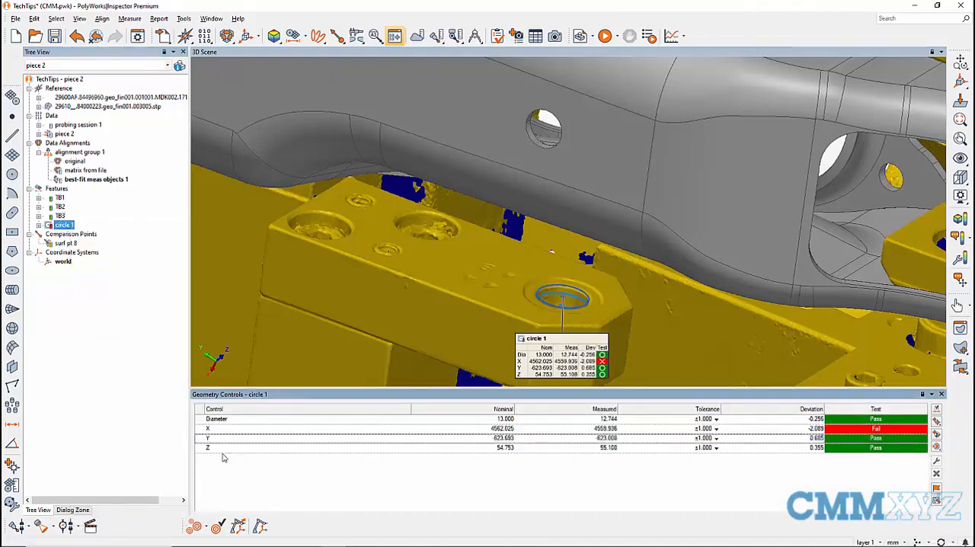
click(255, 449)
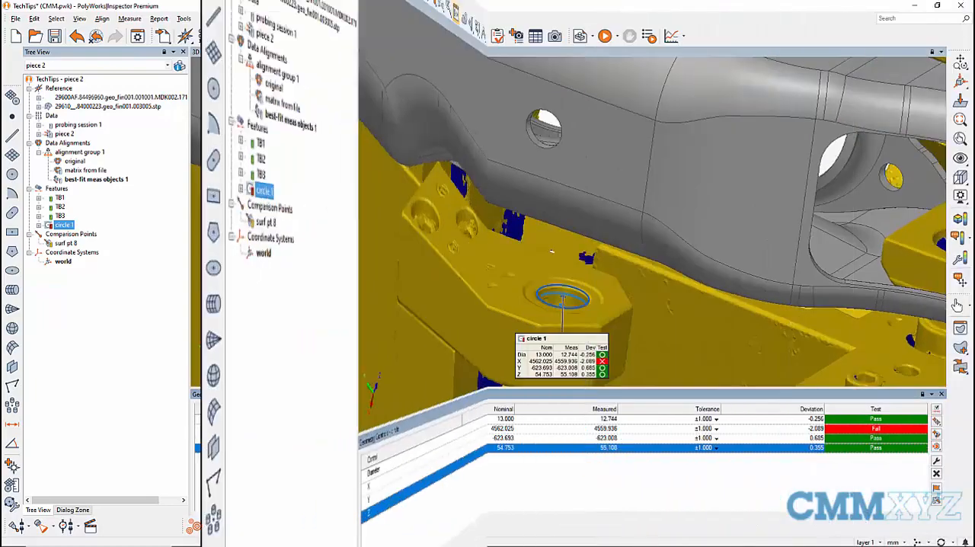